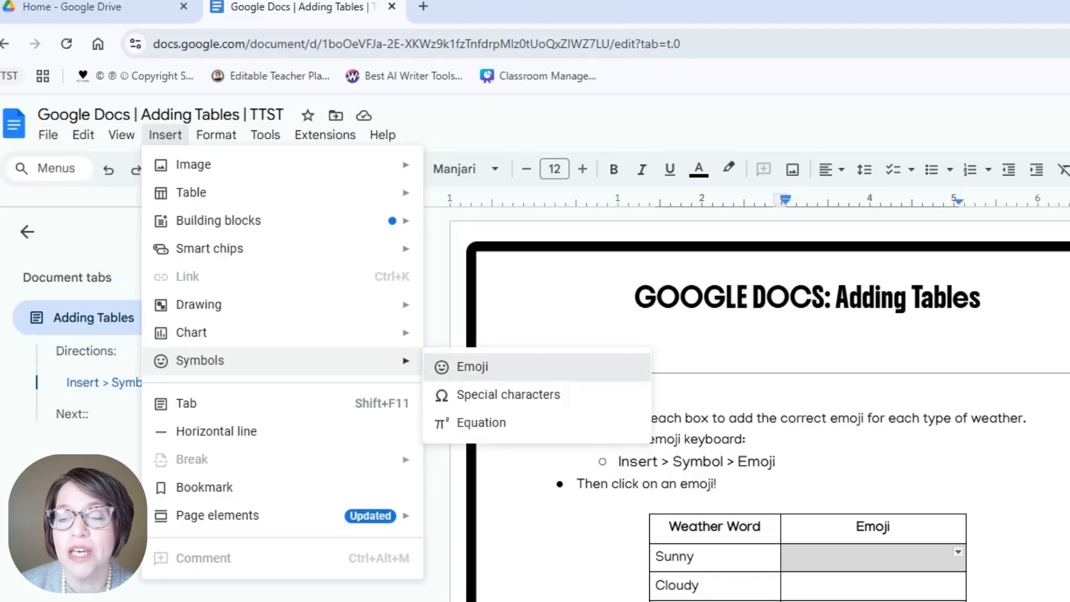
Insert the sun-with-face emoji in the Emoji cell beside Sunny, searching the emoji picker for "sunny"
{"action": "left_click", "coordinate": [489, 367]}
{"action": "type", "text": "su"}
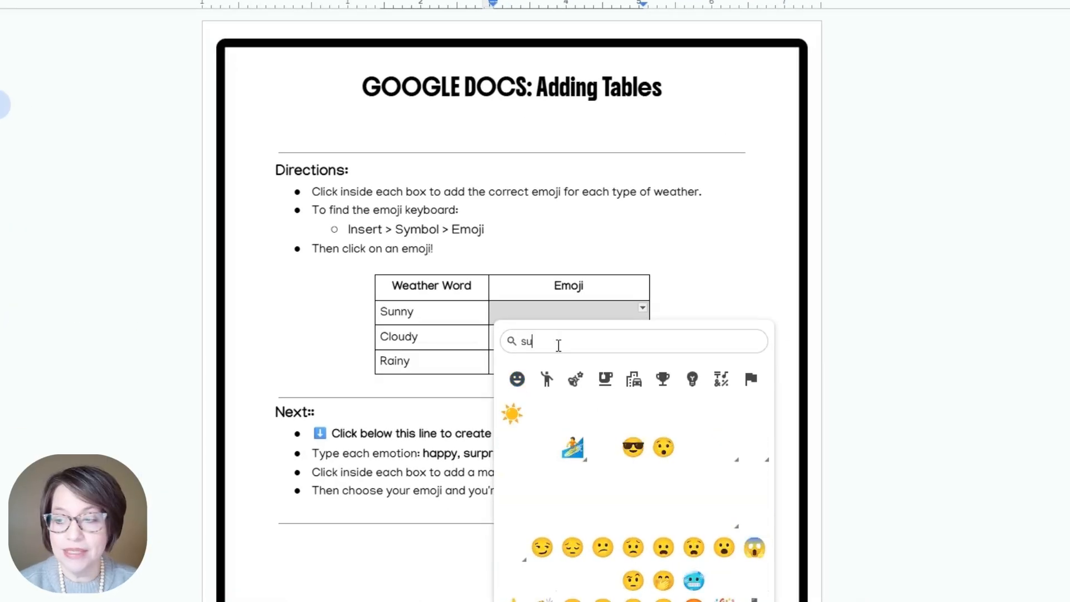
{"action": "type", "text": "nny"}
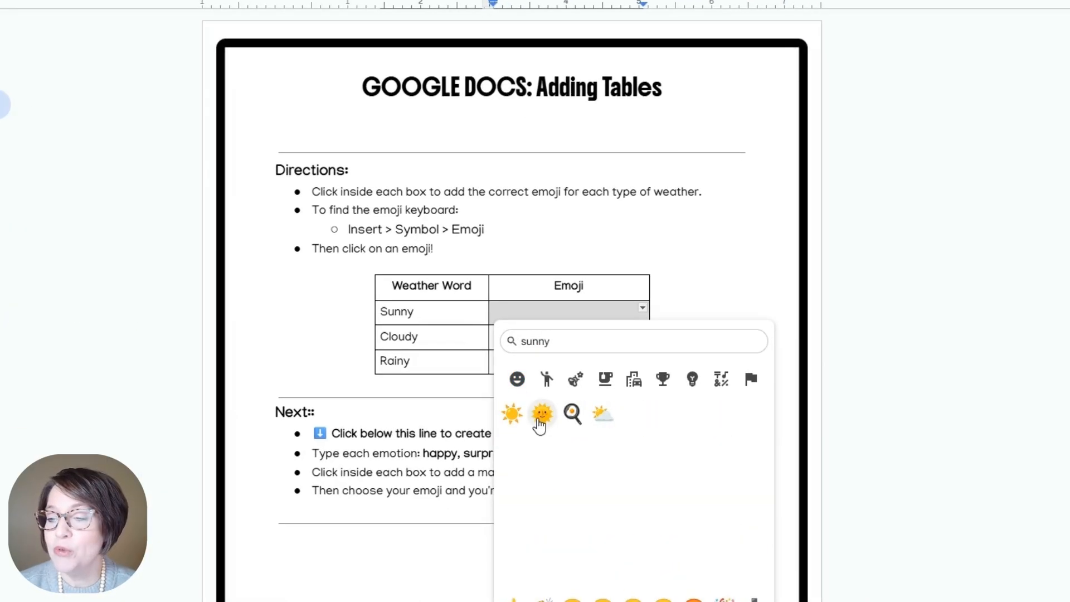
{"action": "left_click", "coordinate": [542, 414]}
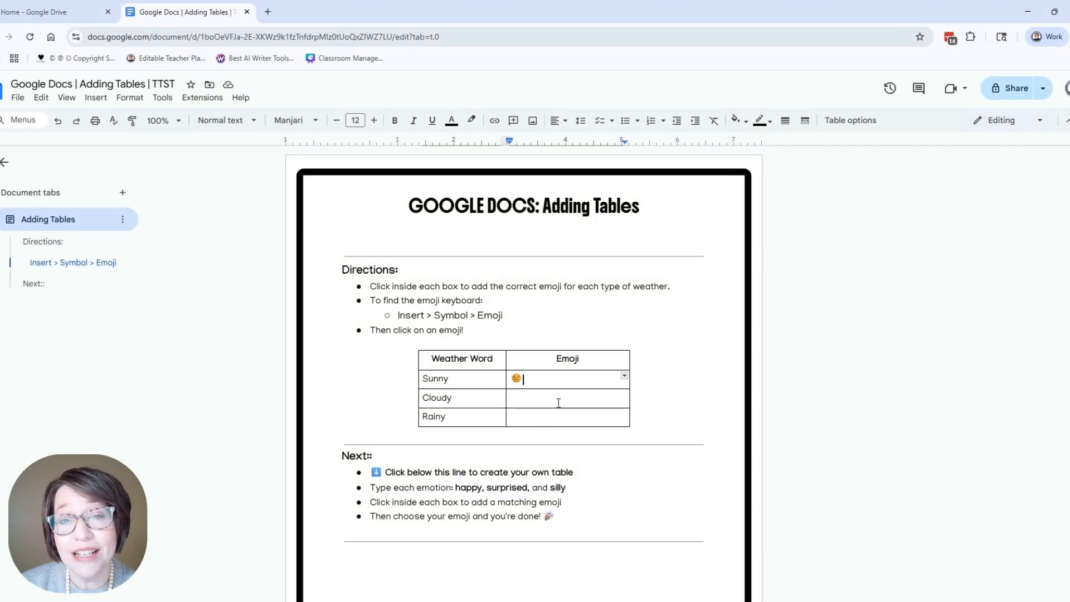
Add the plain cloud emoji to the Emoji cell beside Cloudy, finding it with the emoji search "cloud"
{"action": "left_click", "coordinate": [558, 402]}
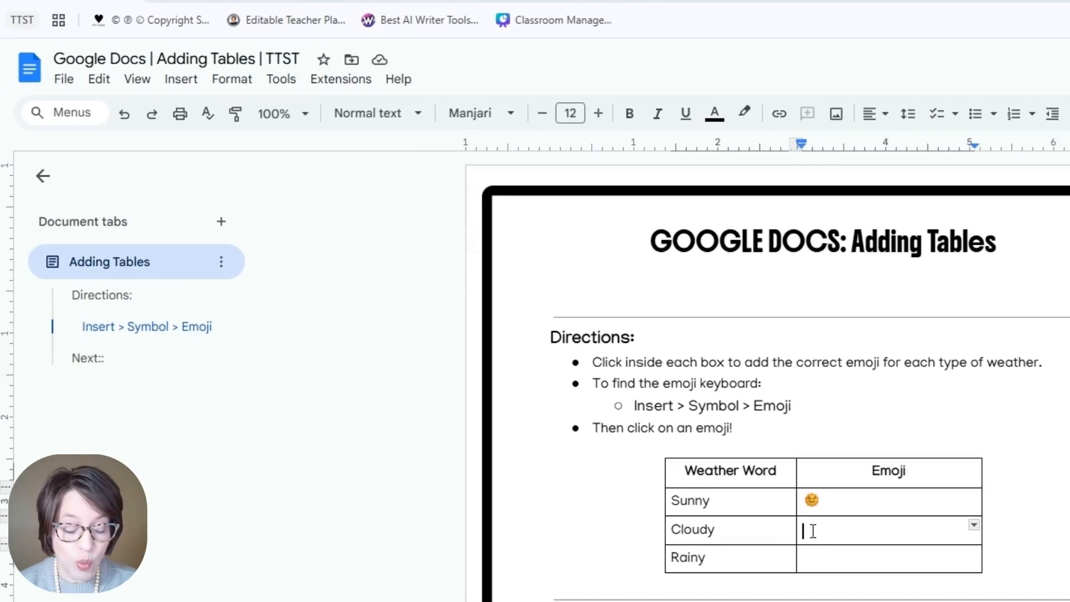
{"action": "left_click", "coordinate": [174, 82]}
{"action": "mouse_move", "coordinate": [232, 317]}
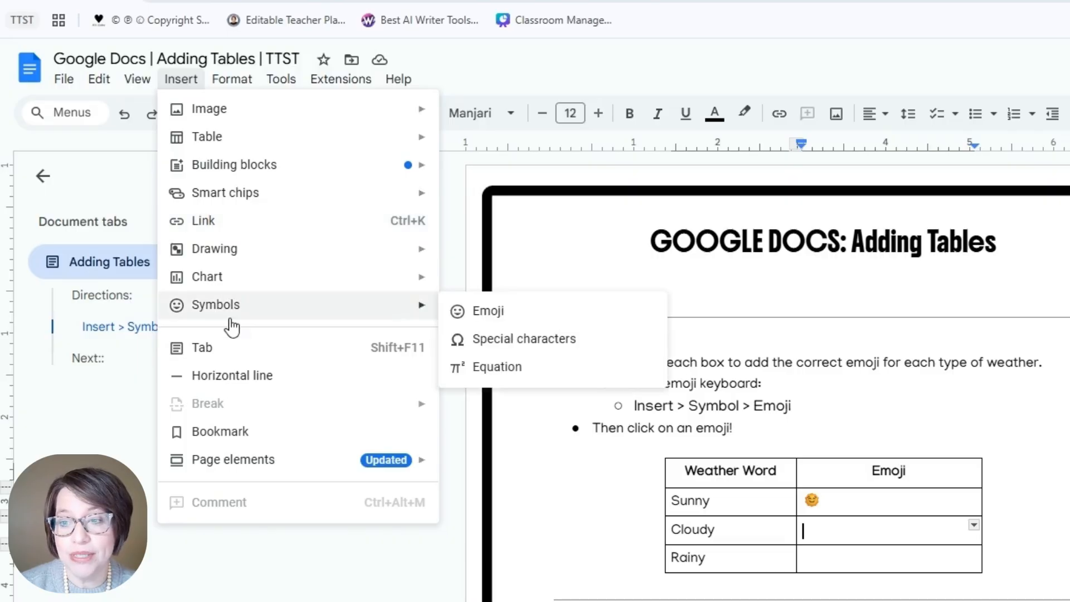
{"action": "left_click", "coordinate": [462, 310]}
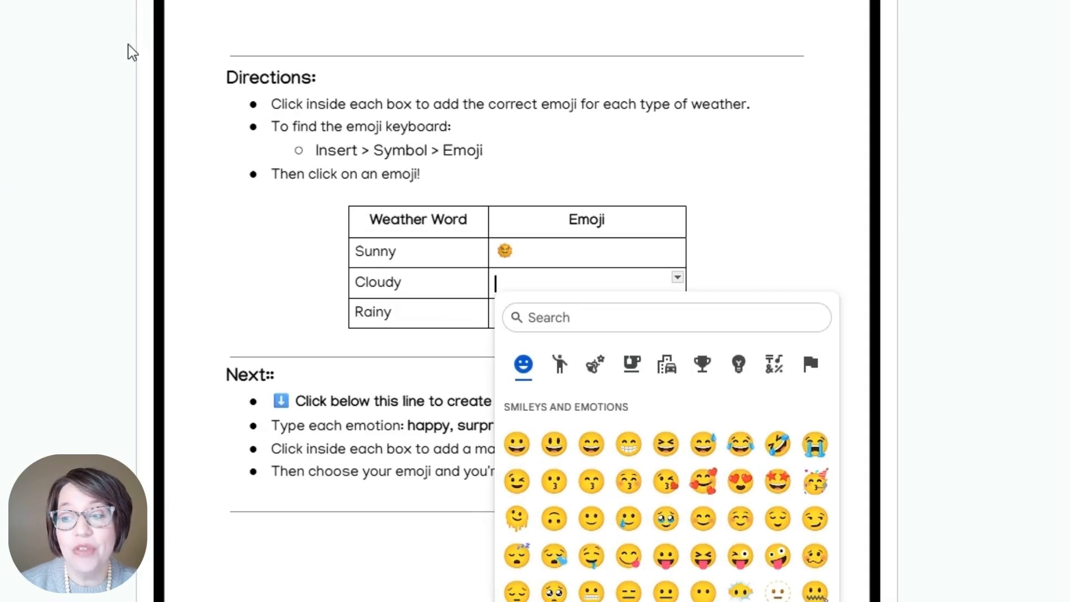
{"action": "type", "text": "cloud"}
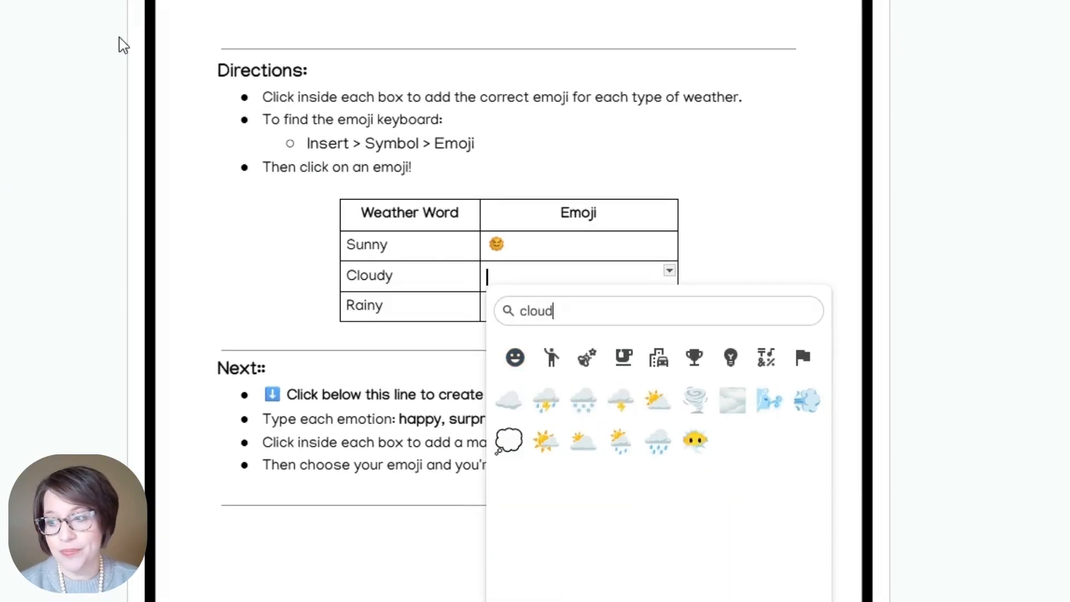
{"action": "left_click", "coordinate": [508, 400]}
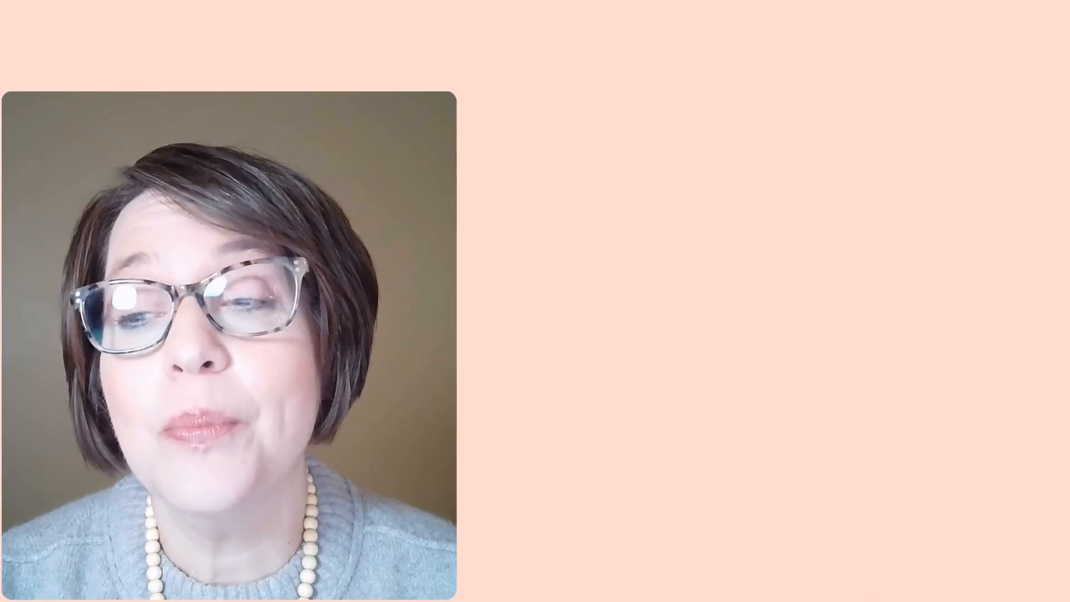
Add the rain cloud emoji to the Emoji cell beside Rainy, finding it with the emoji search "rain"
{"action": "left_click", "coordinate": [508, 303]}
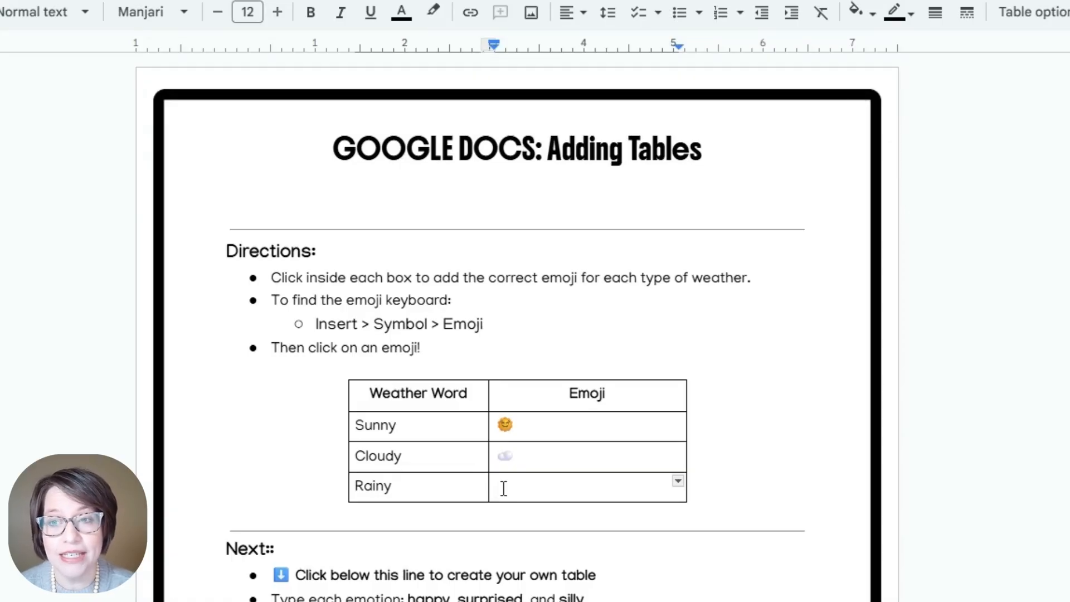
{"action": "left_click", "coordinate": [179, 76]}
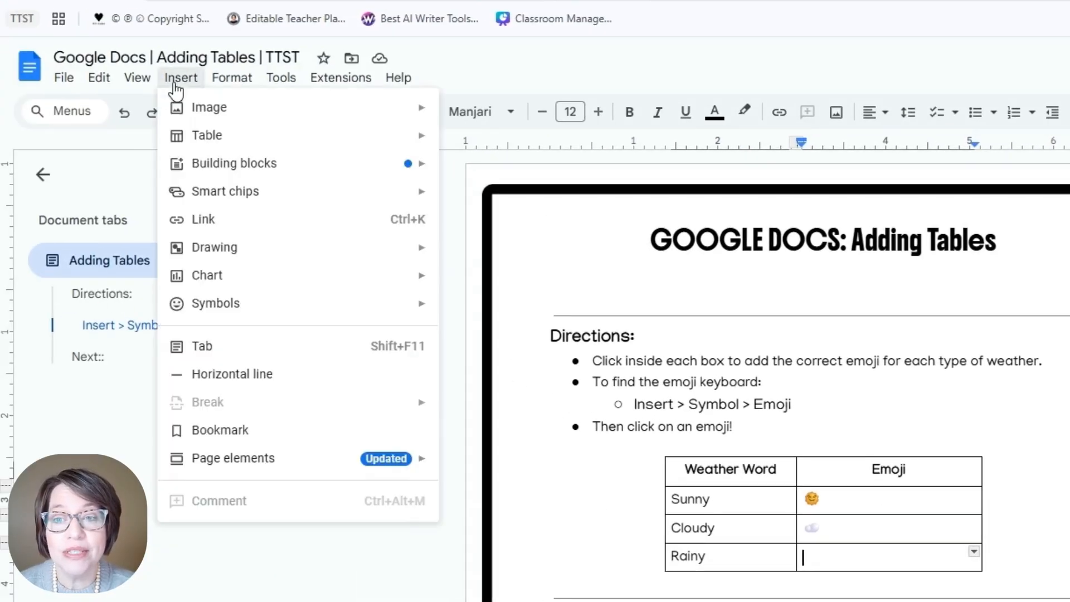
{"action": "mouse_move", "coordinate": [228, 310]}
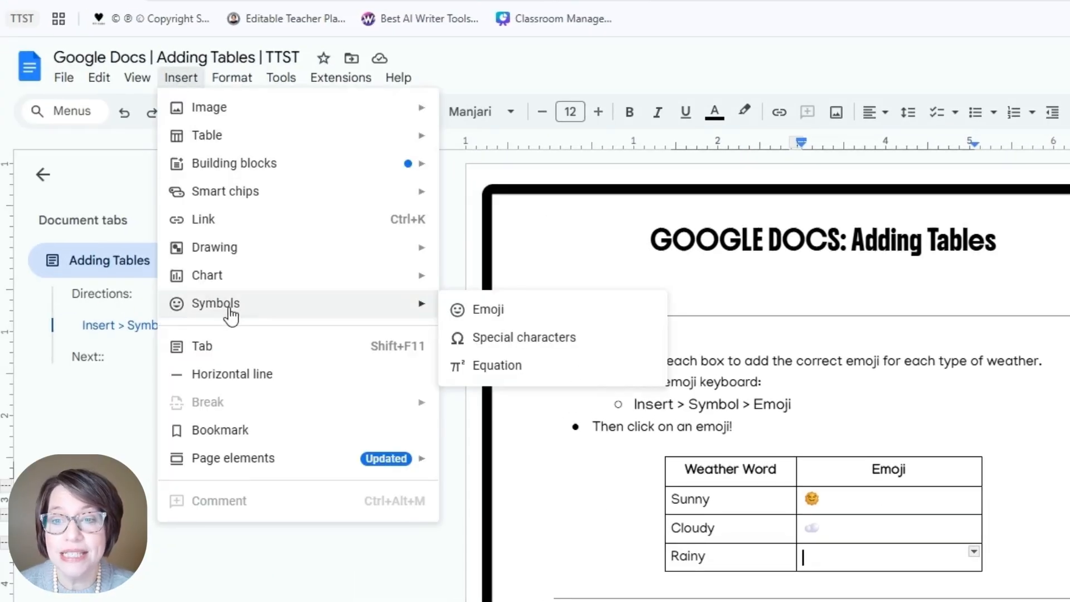
{"action": "left_click", "coordinate": [489, 311]}
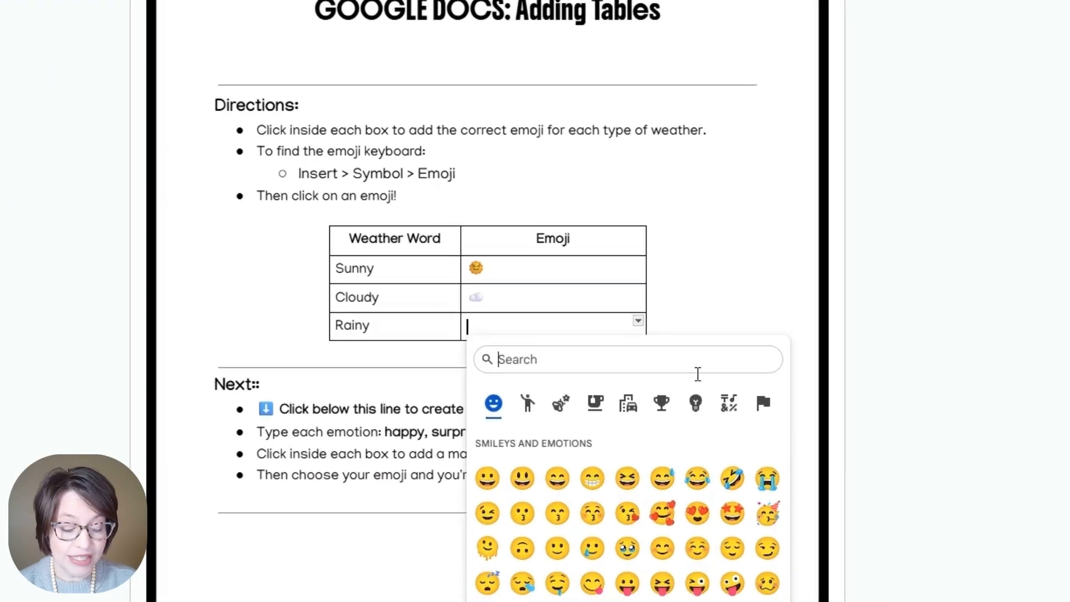
{"action": "type", "text": "rain"}
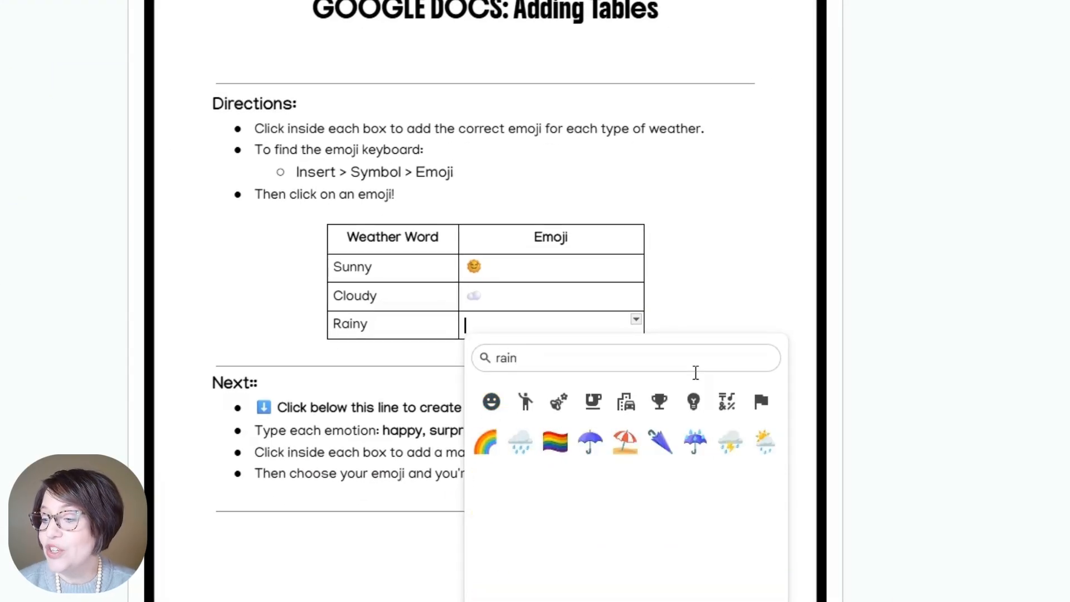
{"action": "left_click", "coordinate": [520, 442]}
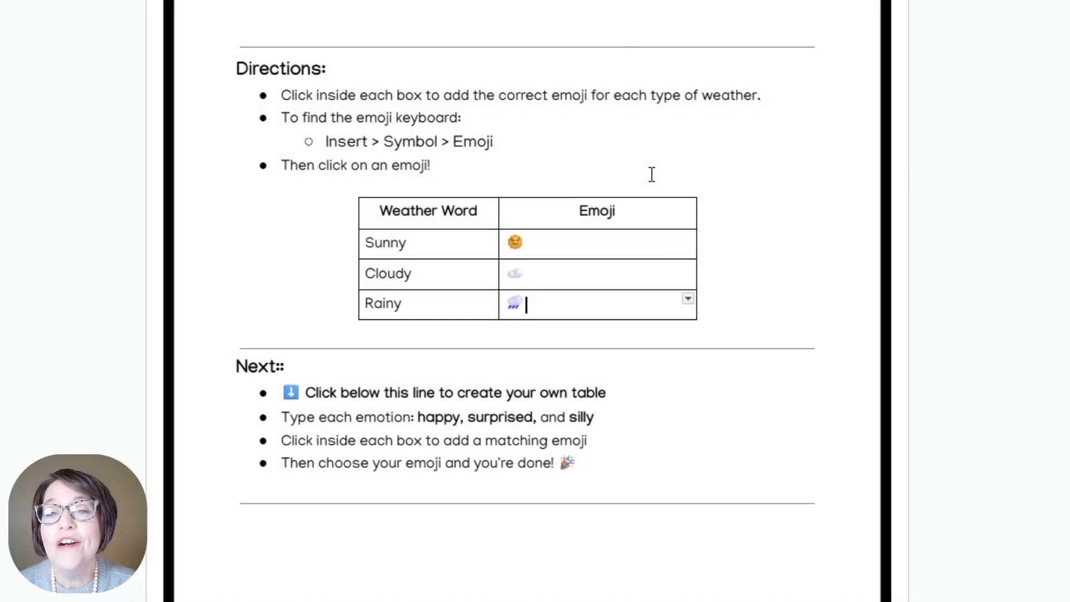
Insert a table with 2 columns and 4 rows below the horizontal line that ends the Next section
{"action": "scroll", "coordinate": [650, 175], "scroll_direction": "down", "scroll_amount": 5}
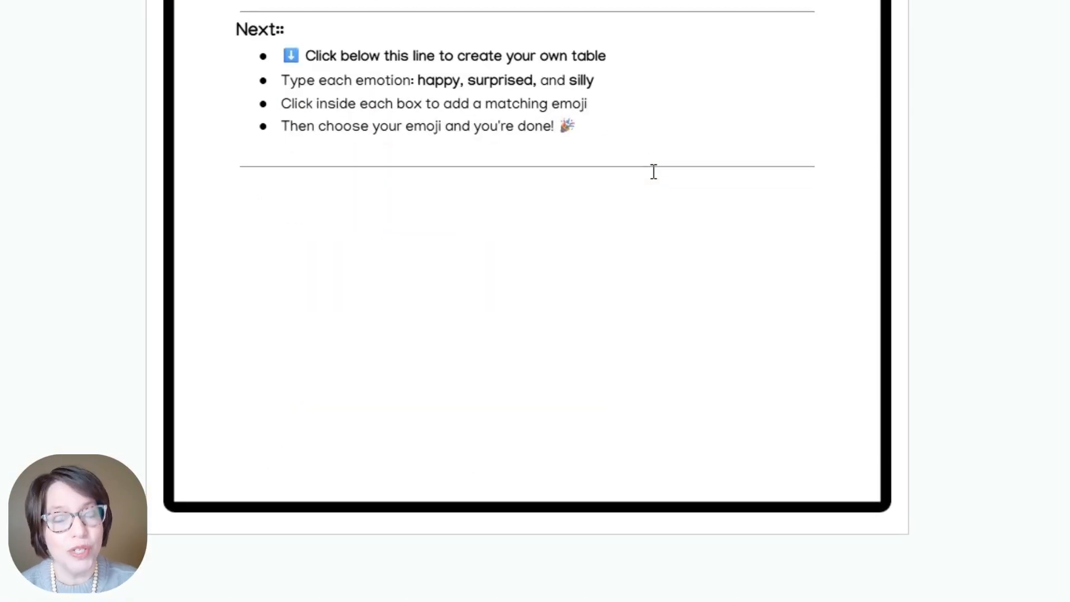
{"action": "scroll", "coordinate": [654, 172], "scroll_direction": "up", "scroll_amount": 6}
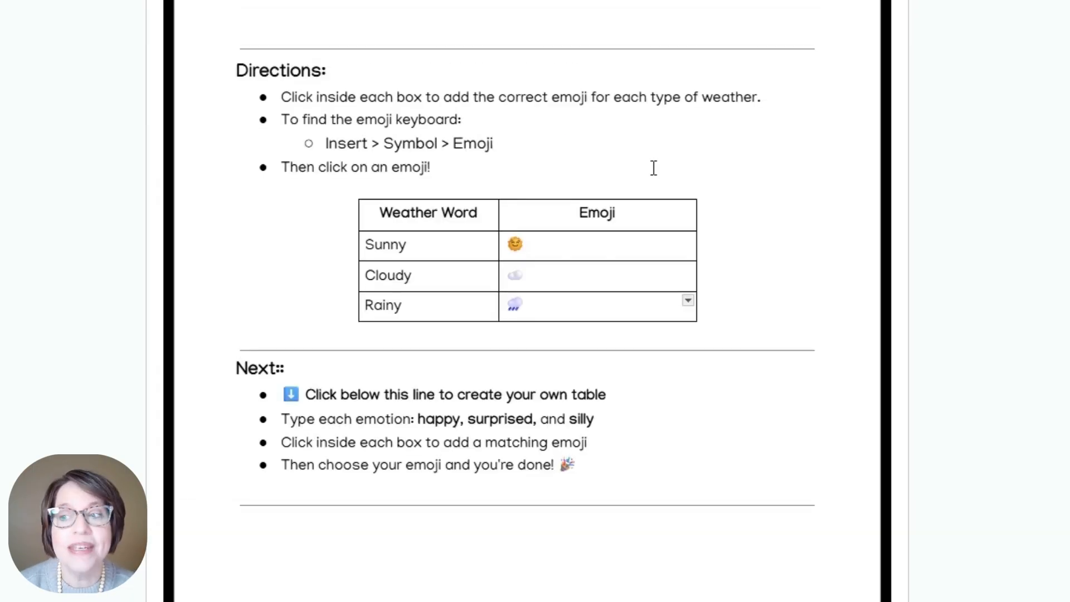
{"action": "scroll", "coordinate": [654, 167], "scroll_direction": "down", "scroll_amount": 2}
{"action": "scroll", "coordinate": [651, 168], "scroll_direction": "down", "scroll_amount": 2}
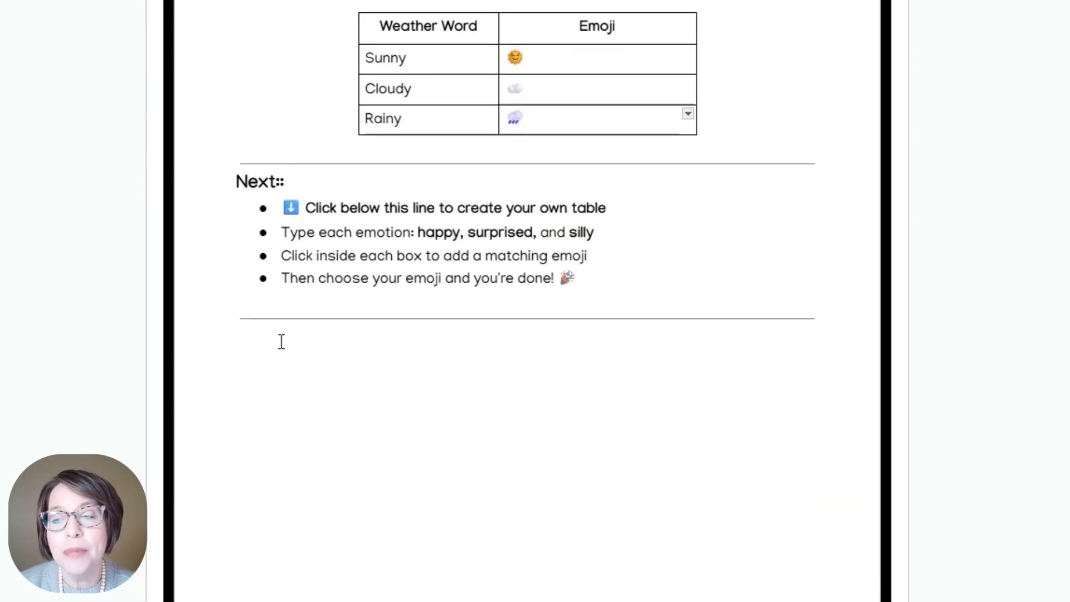
{"action": "left_click", "coordinate": [250, 336]}
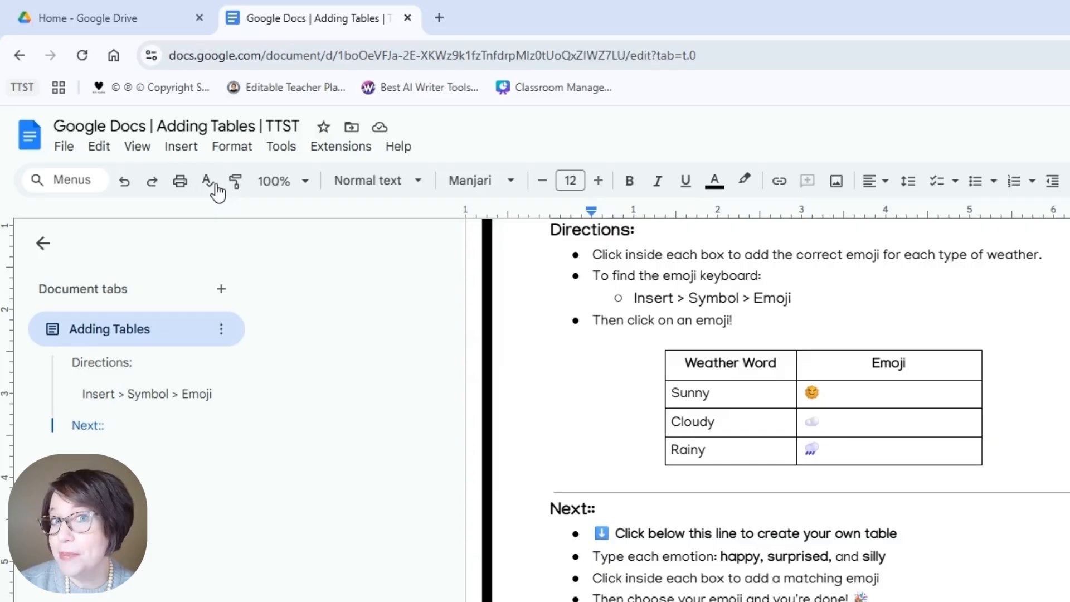
{"action": "left_click", "coordinate": [180, 146]}
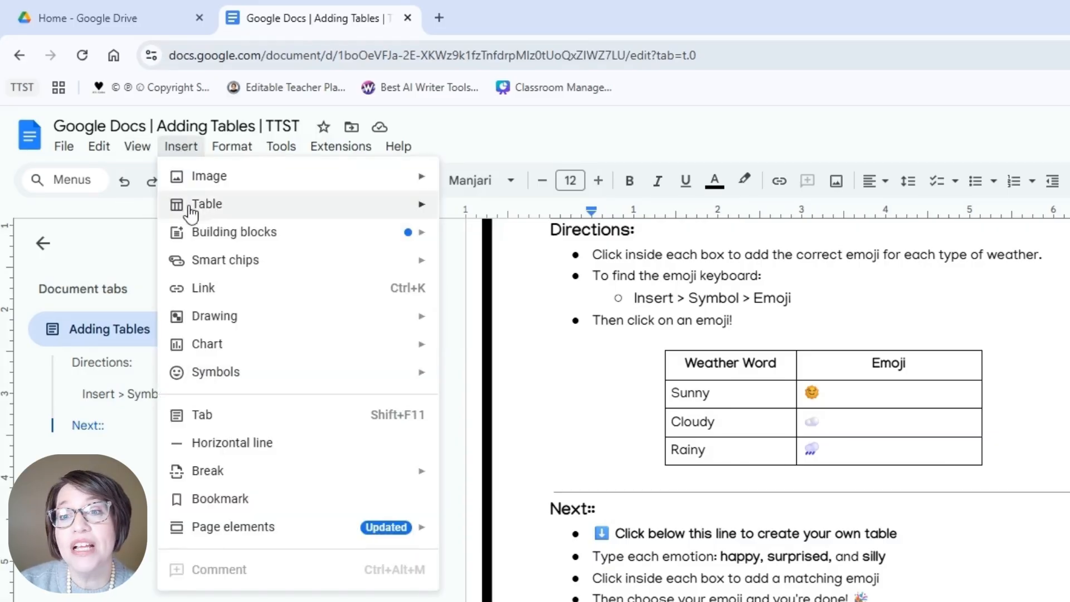
{"action": "mouse_move", "coordinate": [191, 211]}
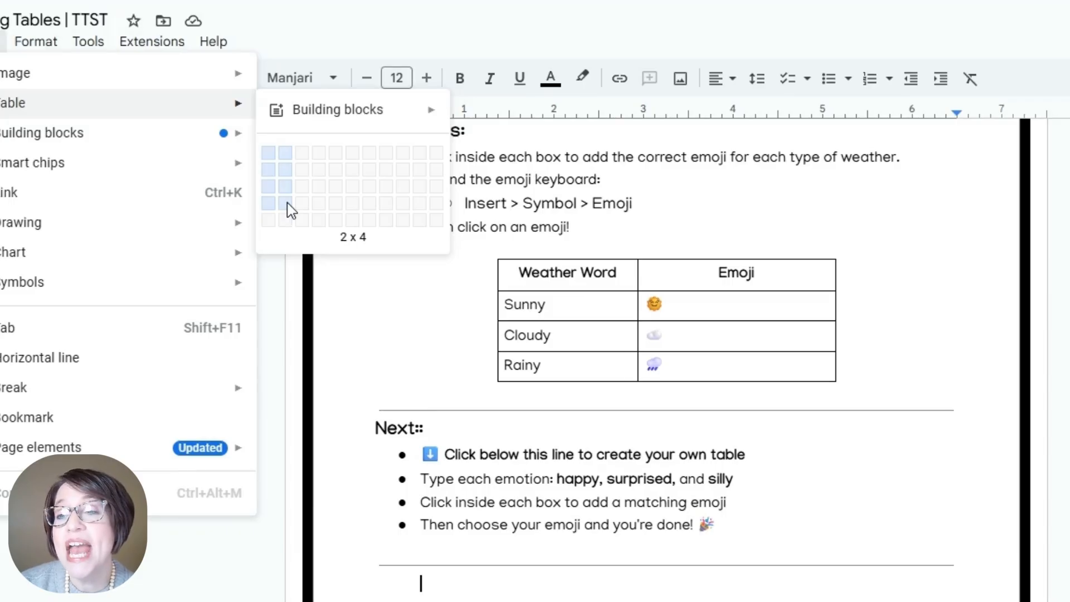
{"action": "left_click", "coordinate": [286, 202]}
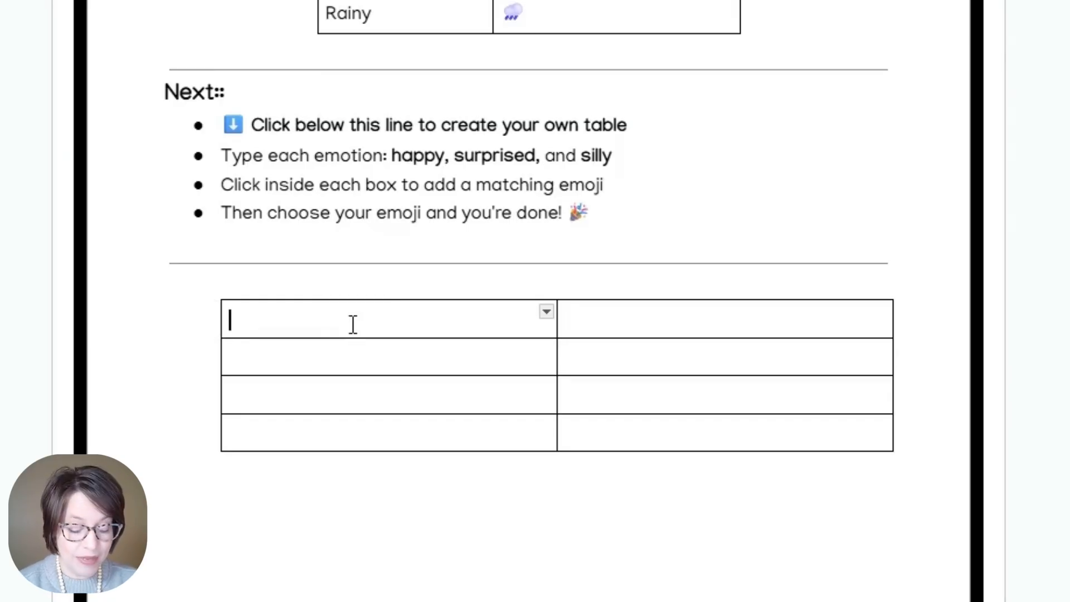
Enter the column headings Emotion and Emoji in the first row of the new table
{"action": "type", "text": "Emotion"}
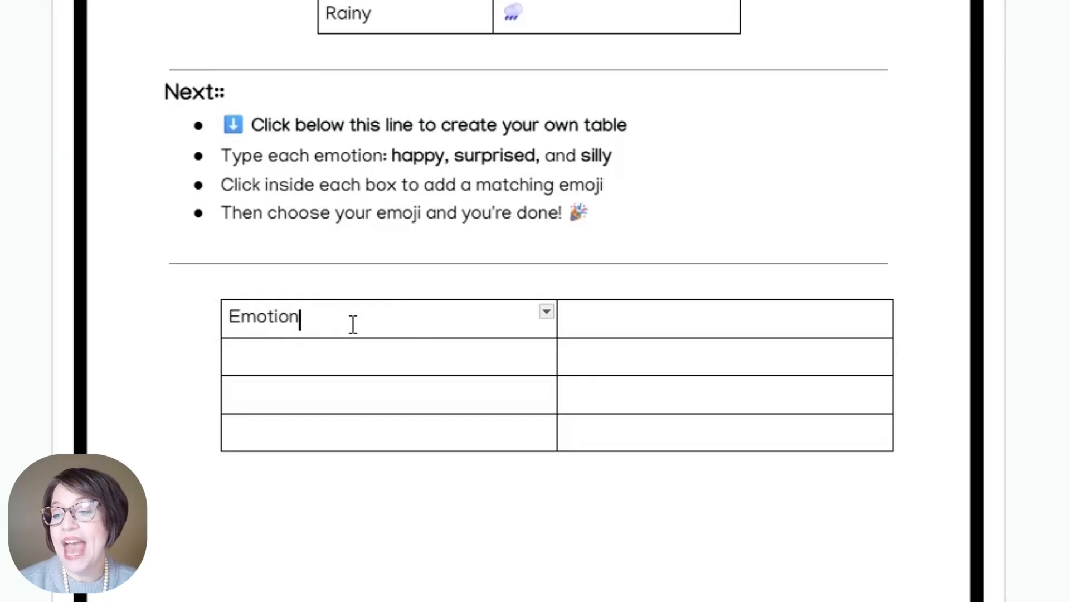
{"action": "left_click", "coordinate": [727, 326]}
{"action": "type", "text": "Eo"}
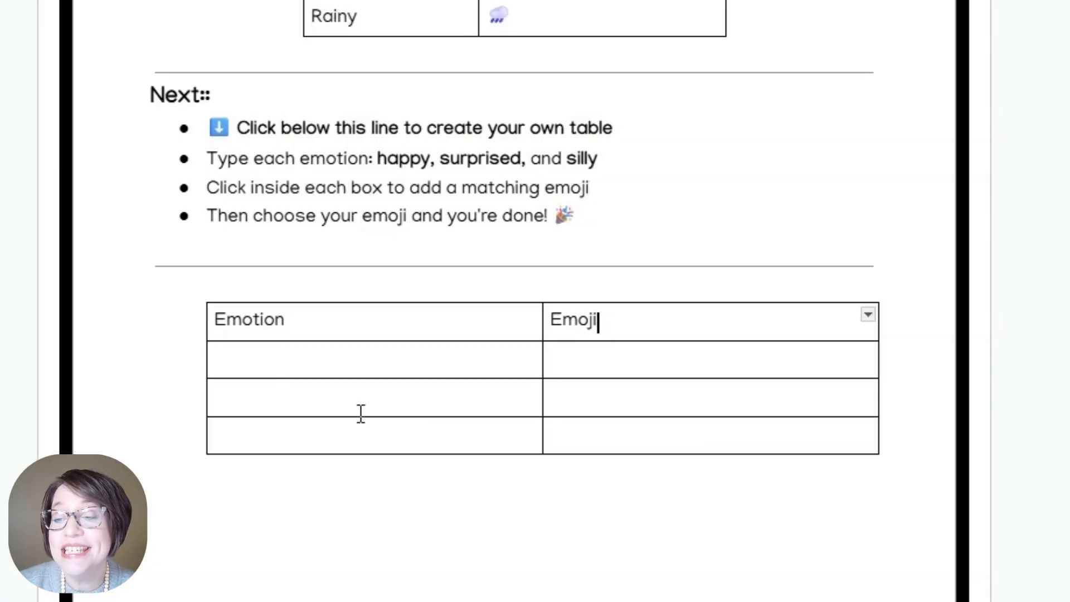
Fill the Emotion column under its heading with happy, surprised and silly, one word per row
{"action": "left_click", "coordinate": [243, 363]}
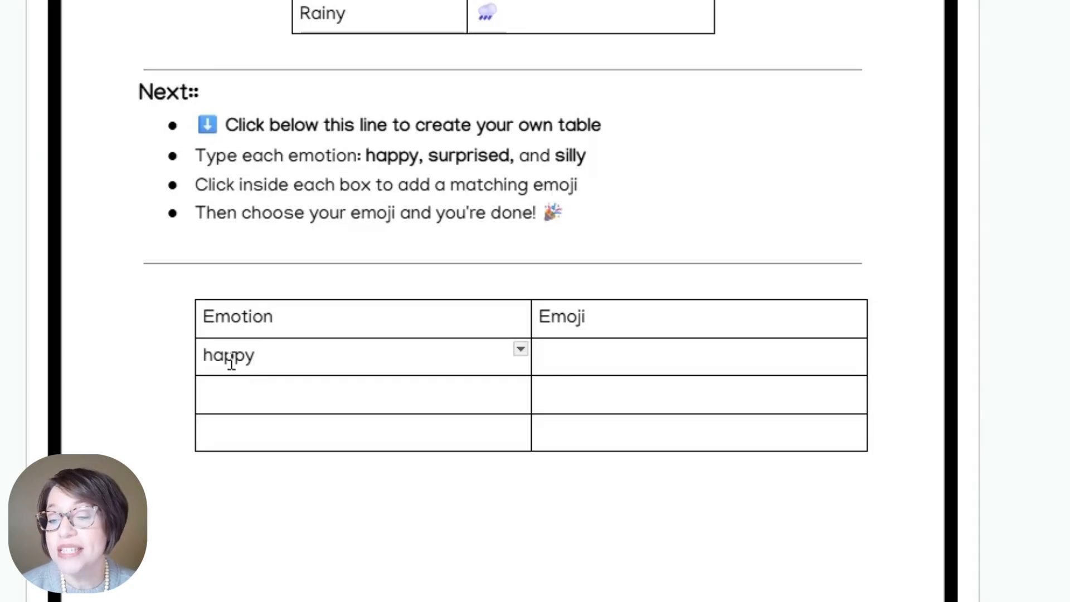
{"action": "key", "text": "Down"}
{"action": "type", "text": "surprised"}
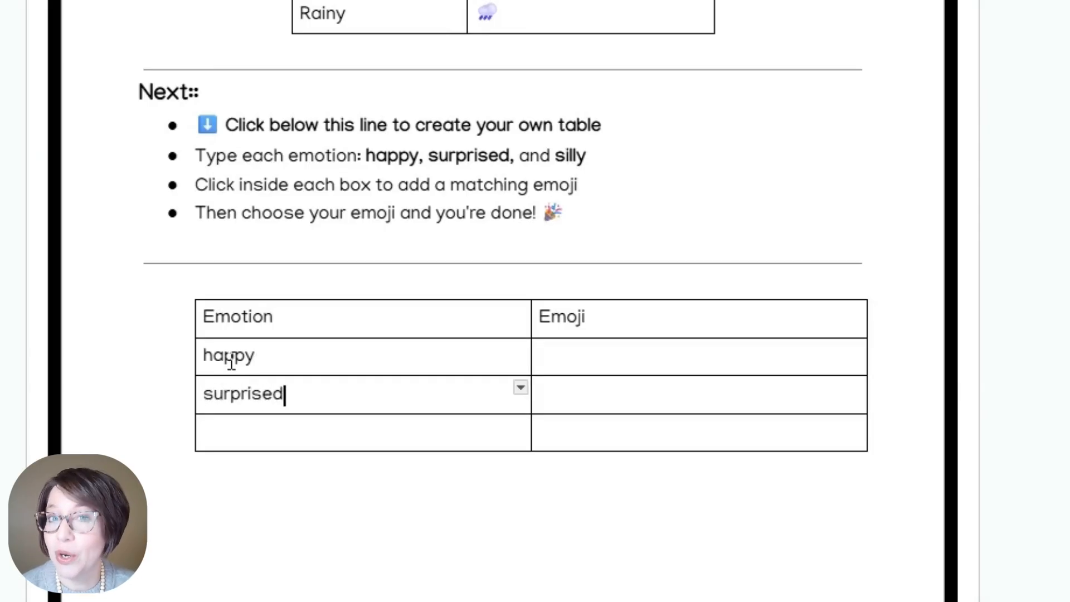
{"action": "key", "text": "Down"}
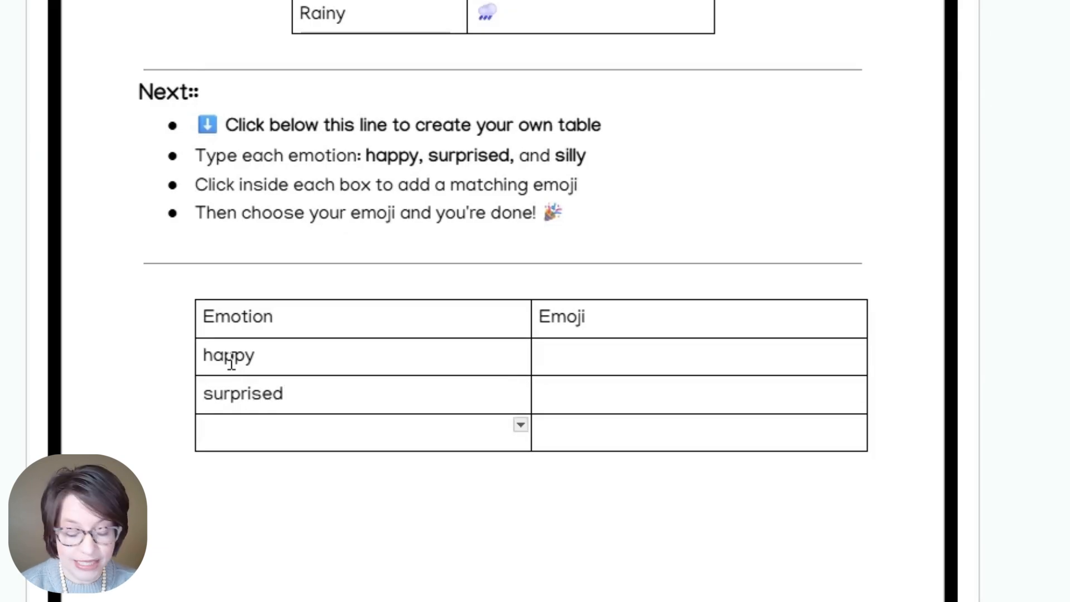
{"action": "type", "text": "silly"}
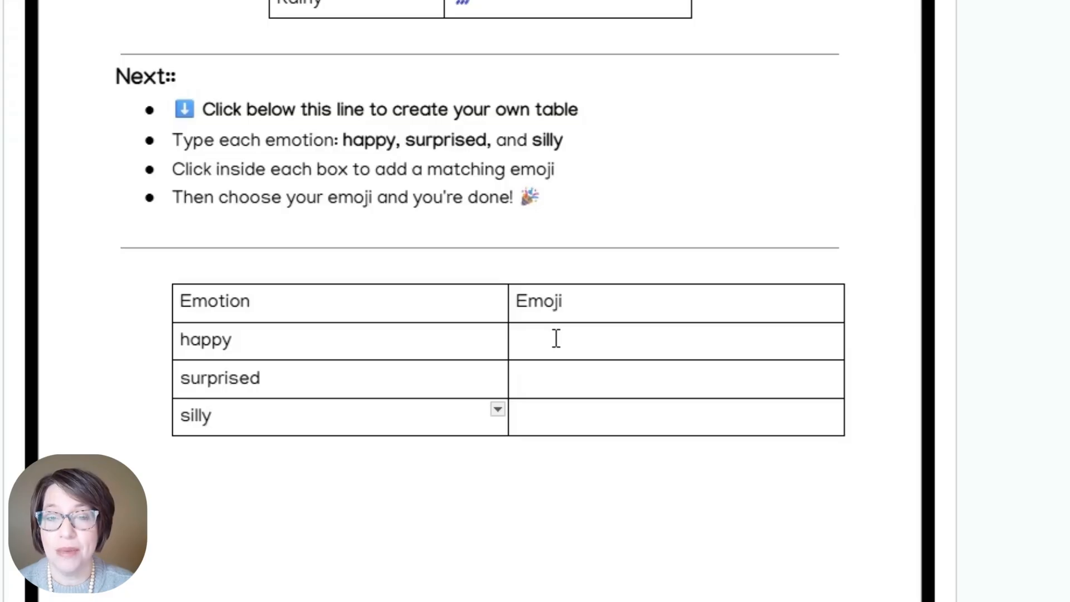
Insert a smiling face emoji in the Emoji cell beside happy, searching the emoji picker for "happy"
{"action": "left_click", "coordinate": [557, 339]}
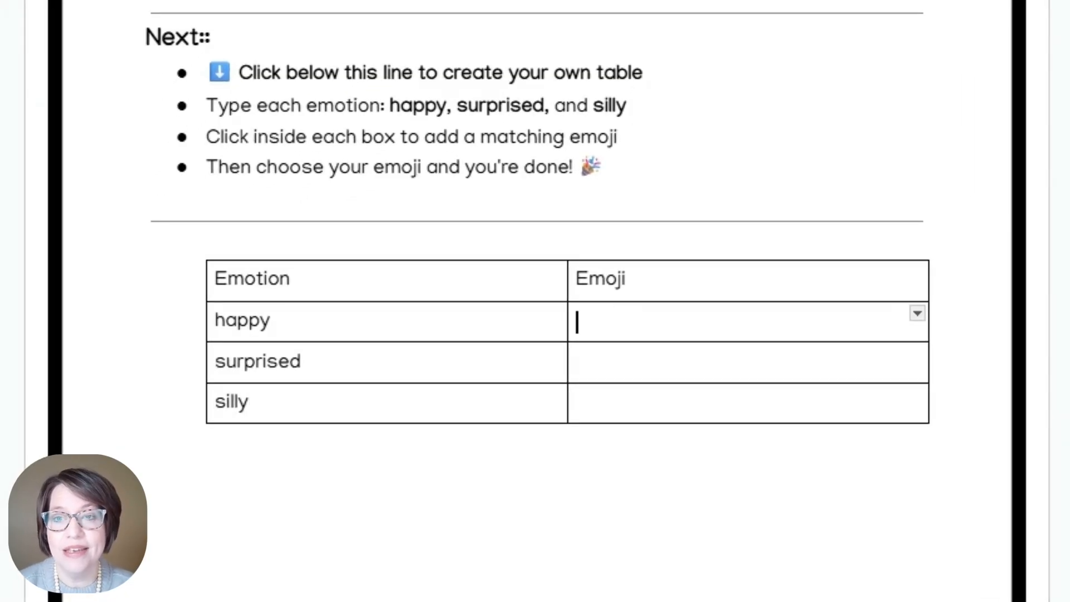
{"action": "left_click", "coordinate": [180, 75]}
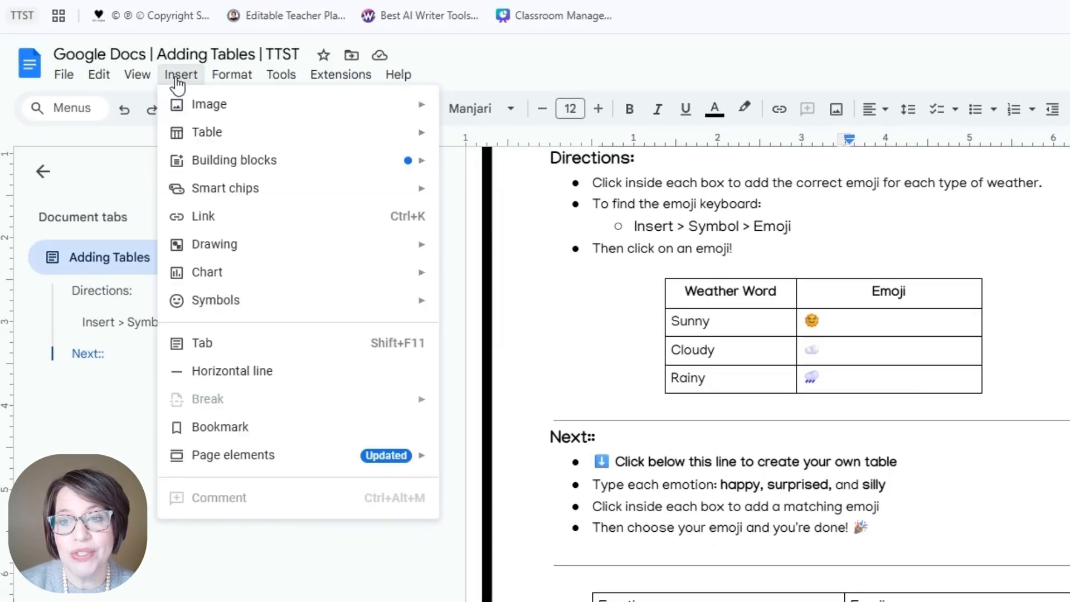
{"action": "mouse_move", "coordinate": [216, 308]}
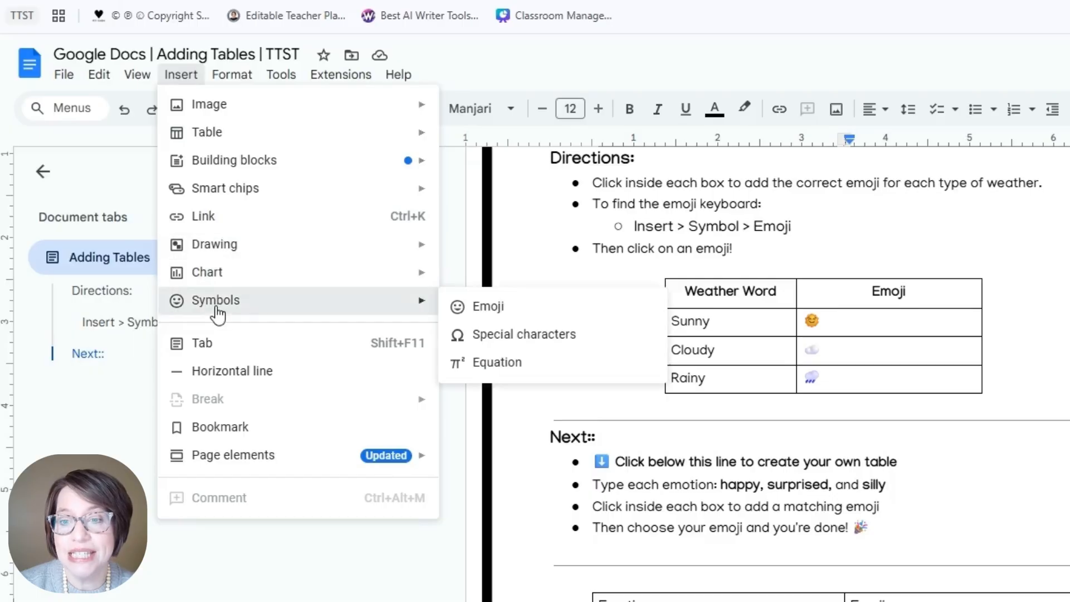
{"action": "left_click", "coordinate": [475, 310]}
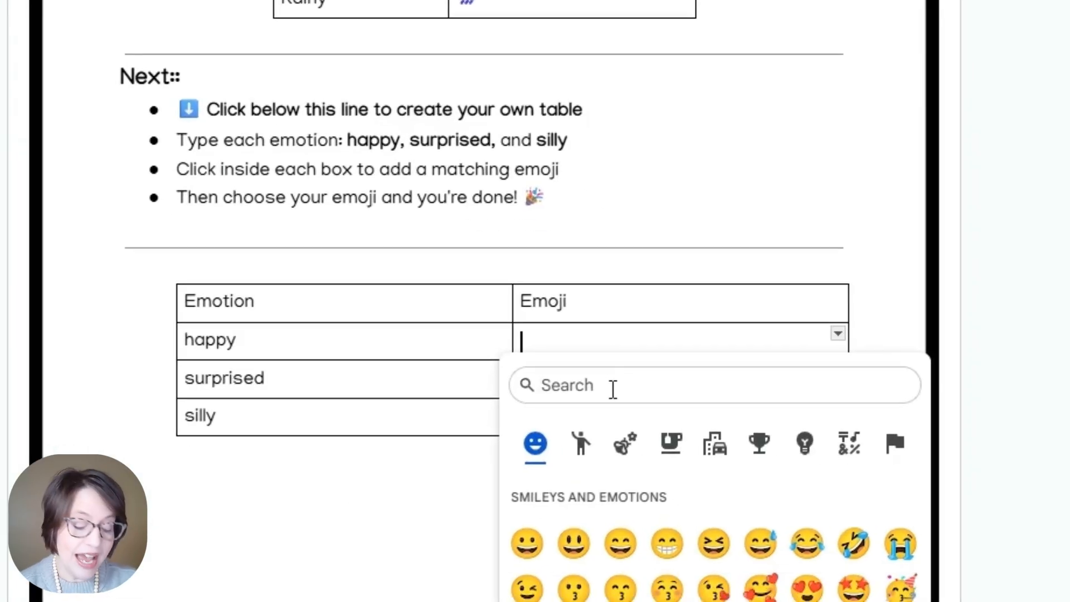
{"action": "type", "text": "happy"}
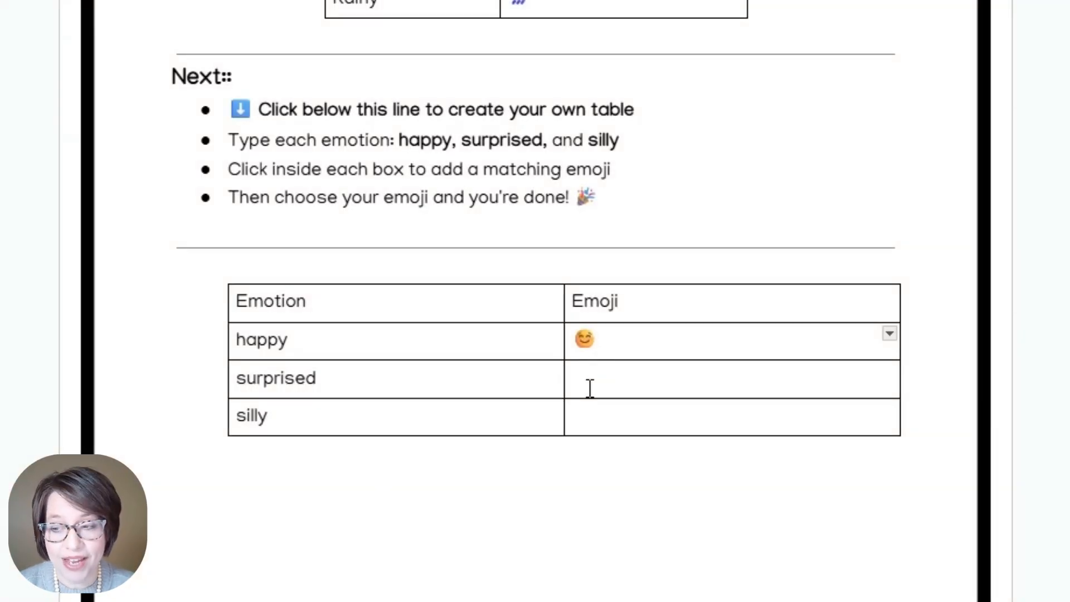
Insert a shocked cat face emoji in the Emoji cell beside surprised, searching the emoji picker for "surprised"
{"action": "left_click", "coordinate": [590, 389]}
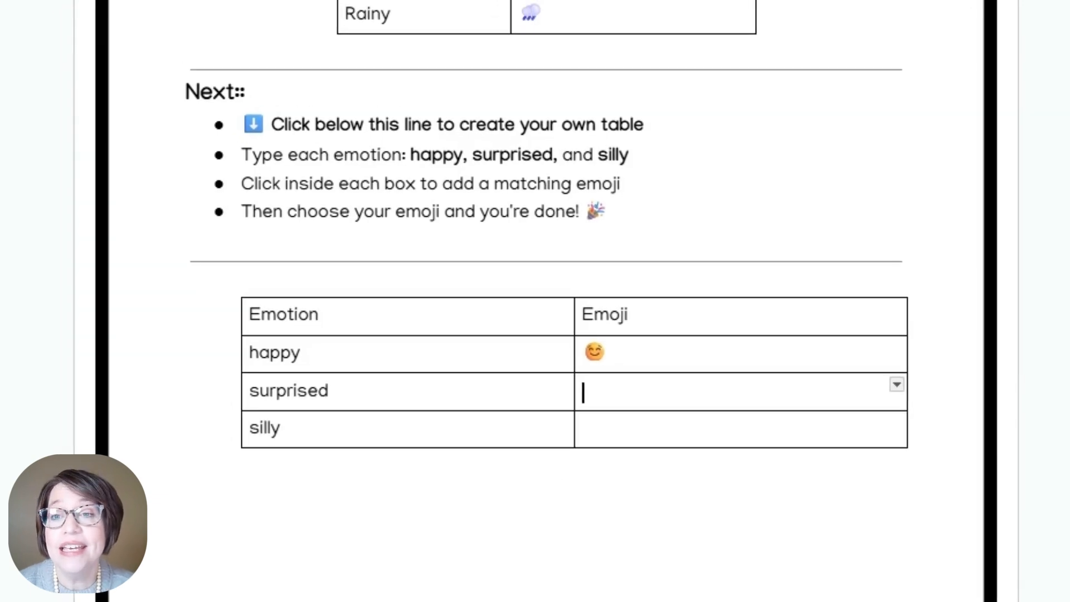
{"action": "left_click", "coordinate": [195, 138]}
{"action": "mouse_move", "coordinate": [239, 365]}
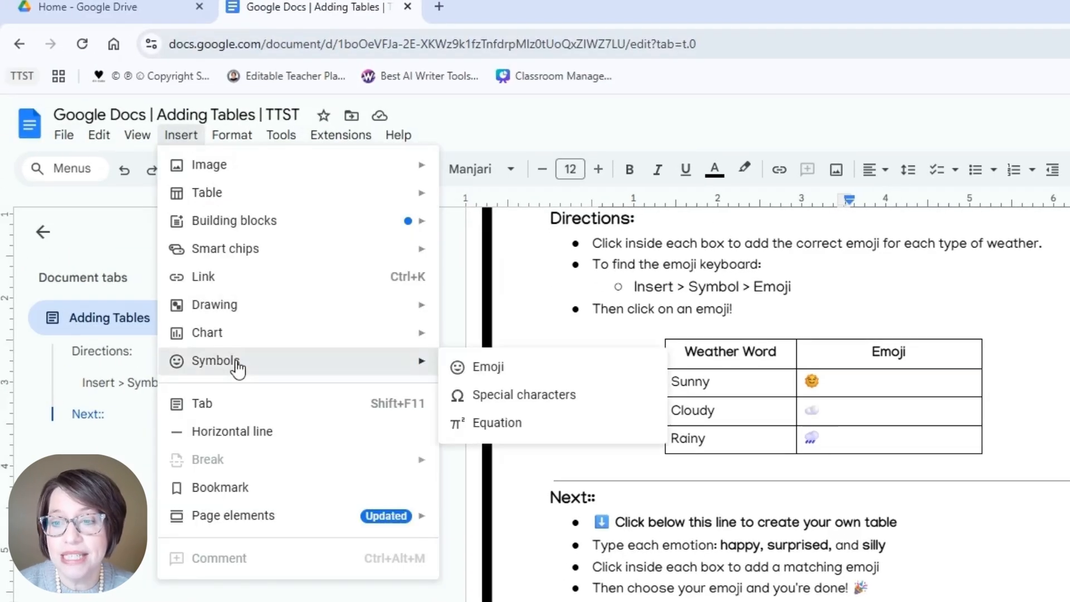
{"action": "left_click", "coordinate": [486, 368]}
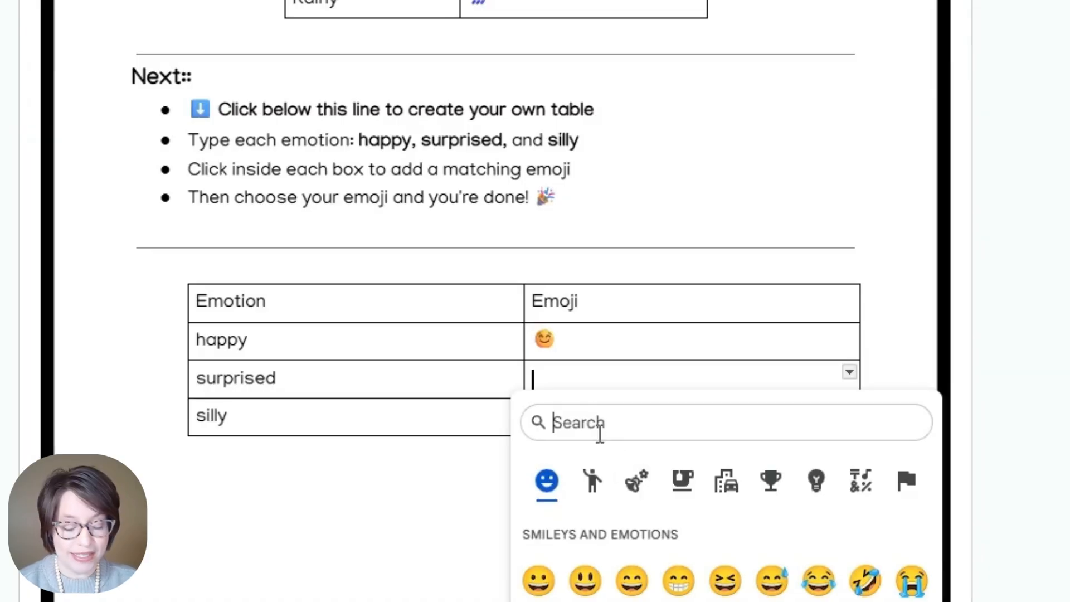
{"action": "type", "text": "surprised"}
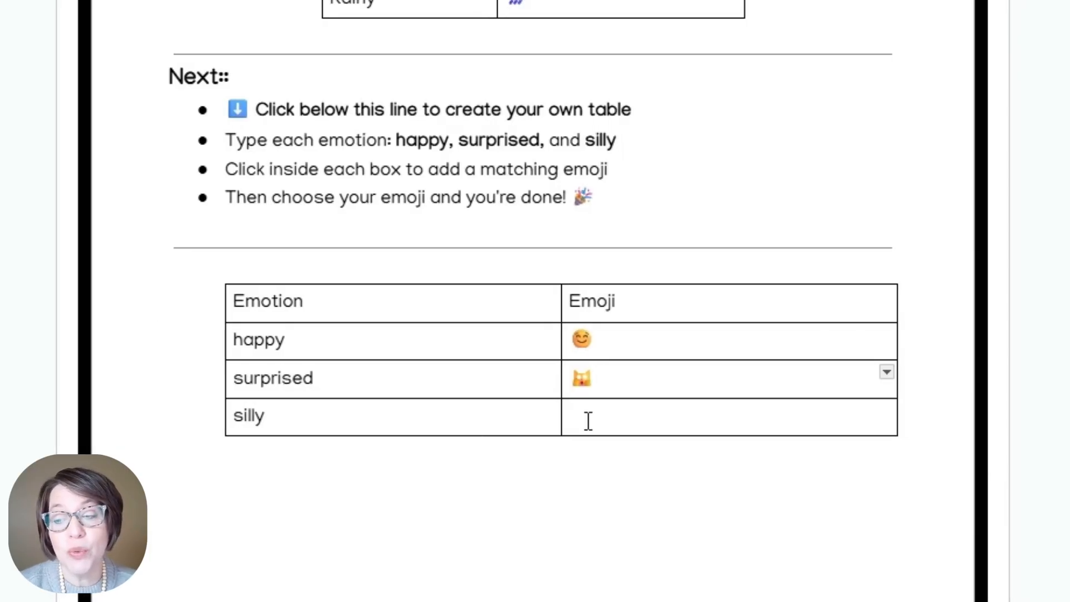
Insert the ghost emoji with its tongue out in the Emoji cell beside silly, searching the emoji picker for "silly"
{"action": "left_click", "coordinate": [588, 419]}
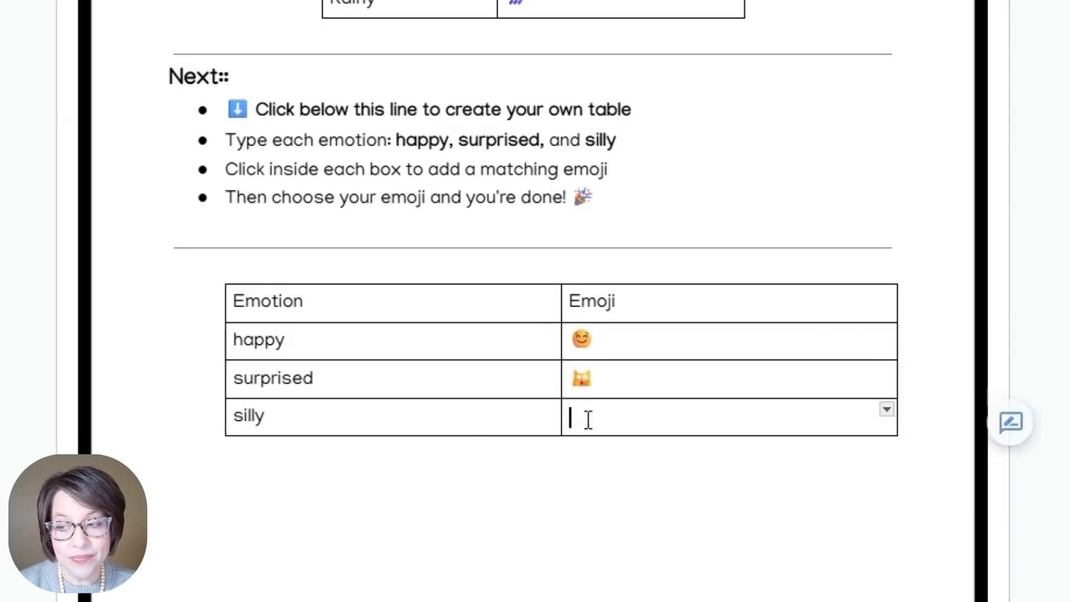
{"action": "left_click", "coordinate": [98, 14]}
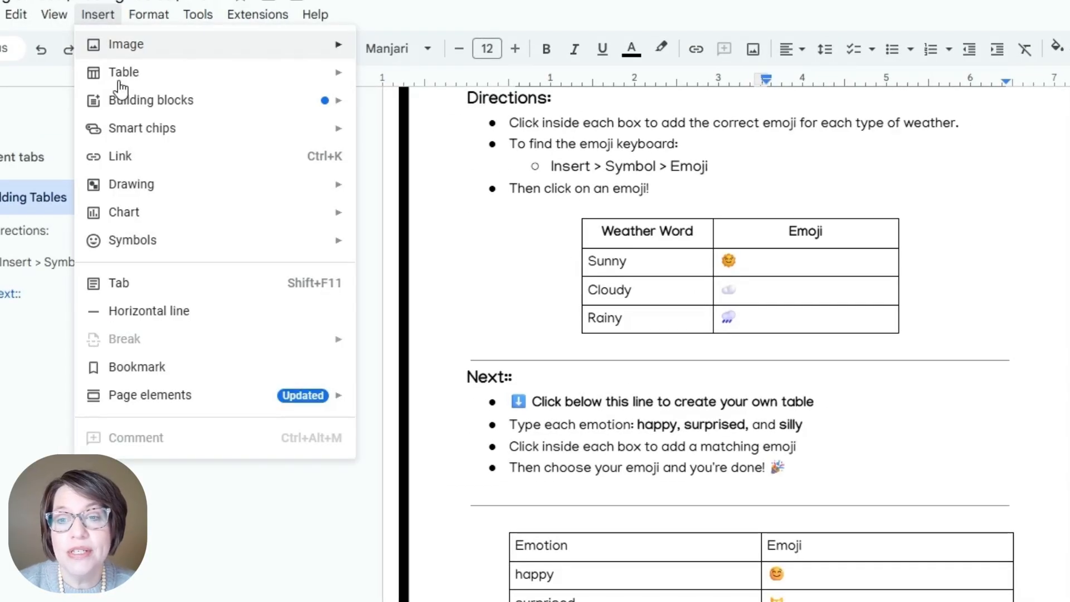
{"action": "mouse_move", "coordinate": [147, 258]}
{"action": "left_click", "coordinate": [420, 246]}
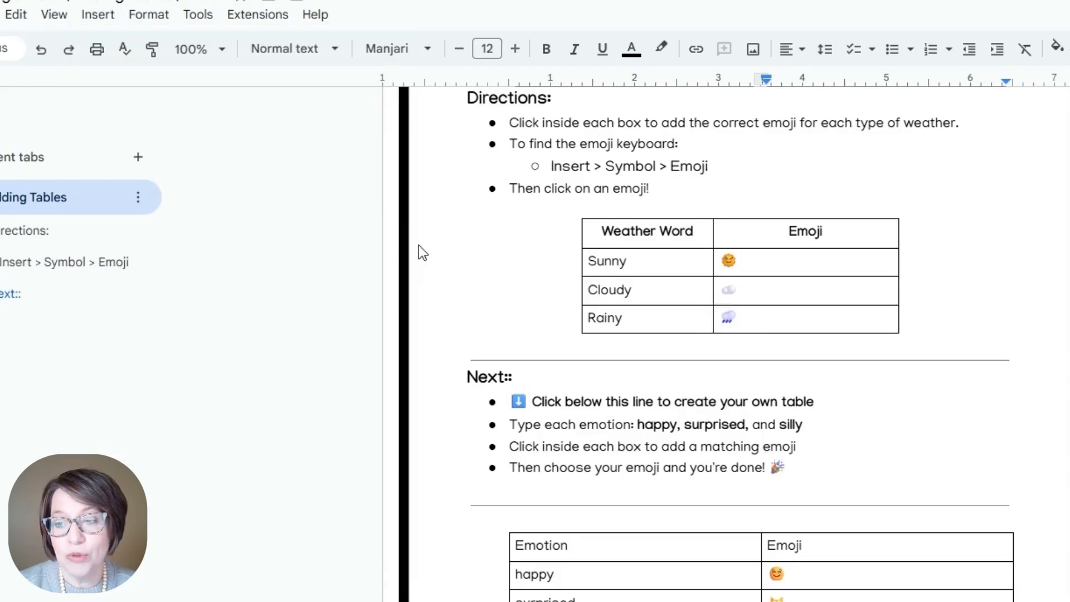
{"action": "left_click", "coordinate": [691, 461]}
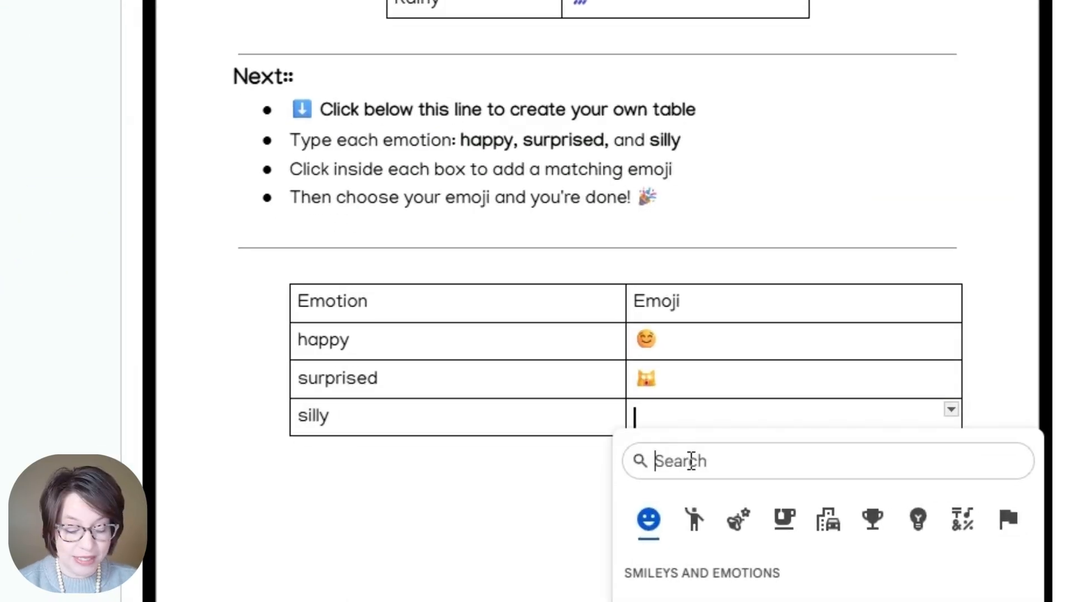
{"action": "type", "text": "silly"}
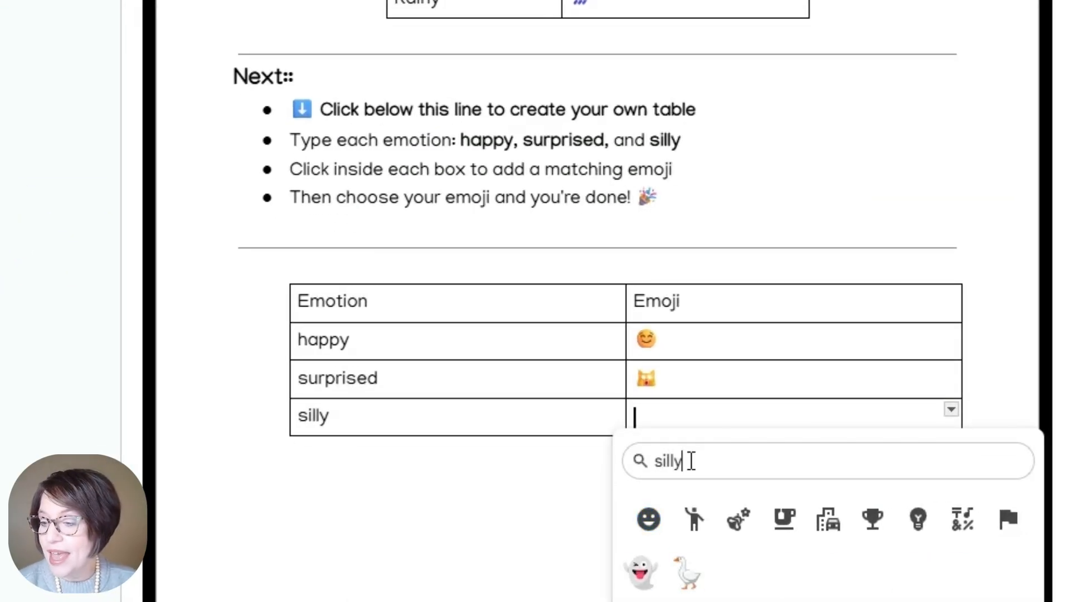
{"action": "left_click", "coordinate": [641, 571]}
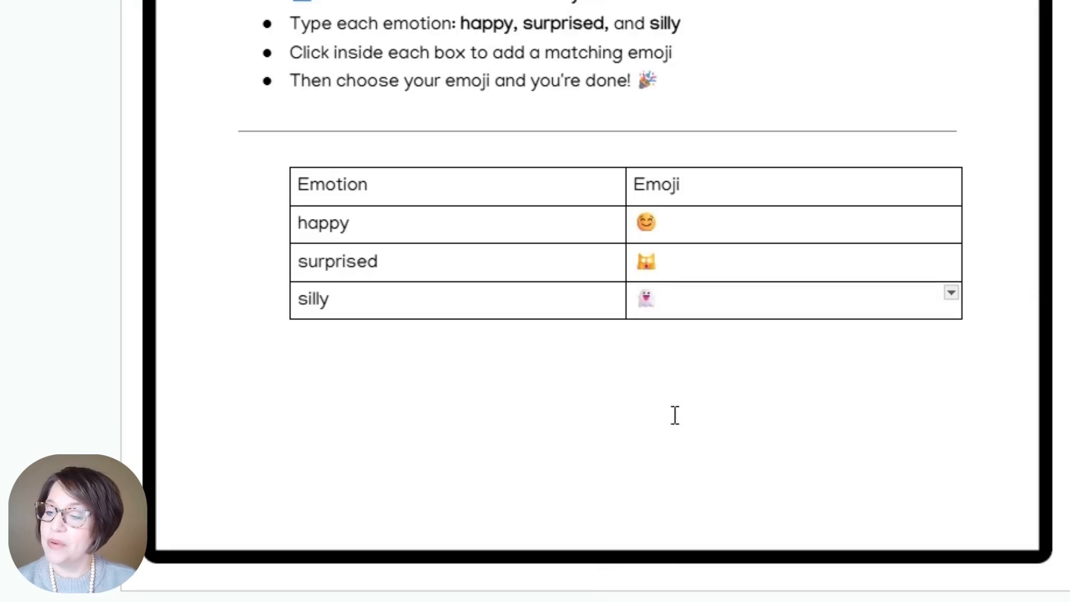